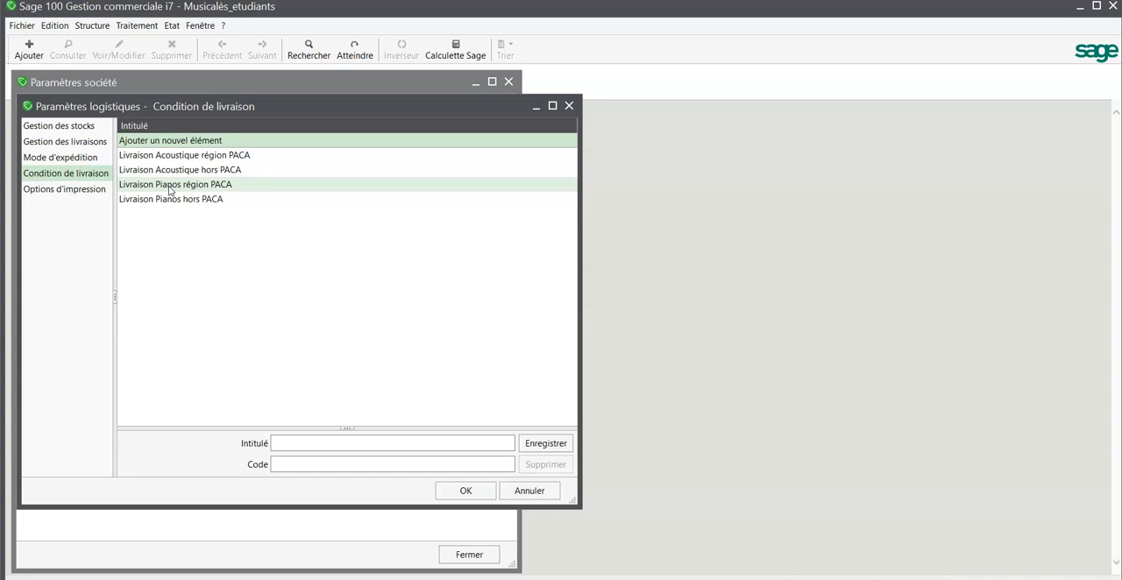
Review the codes of the four Condition de livraison entries in the logistics settings and close these settings
left_click(170, 188)
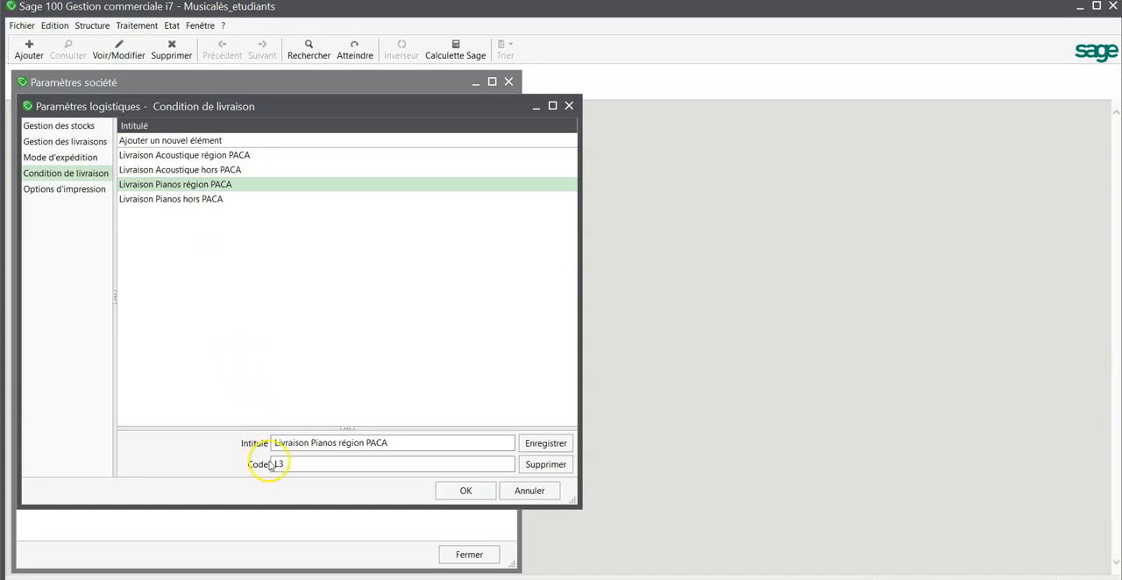
left_click(214, 158)
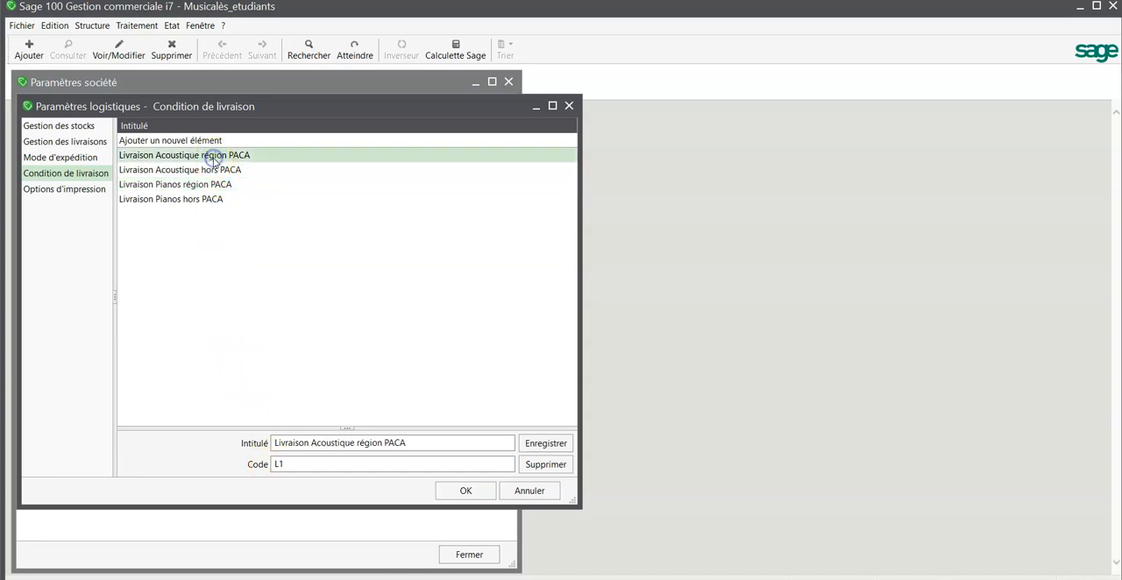
left_click(212, 170)
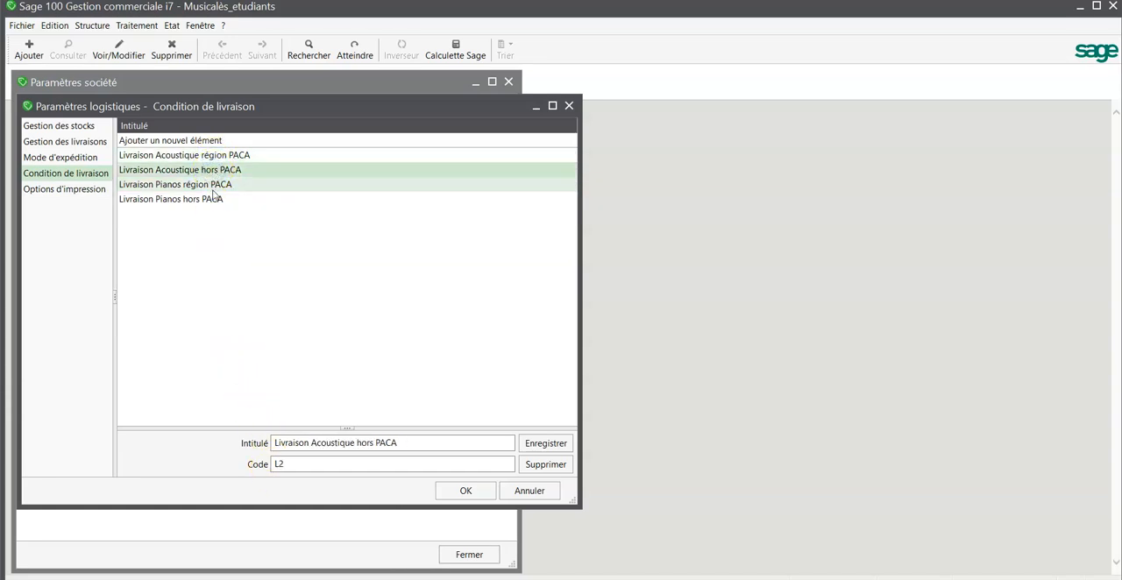
left_click(214, 186)
left_click(212, 201)
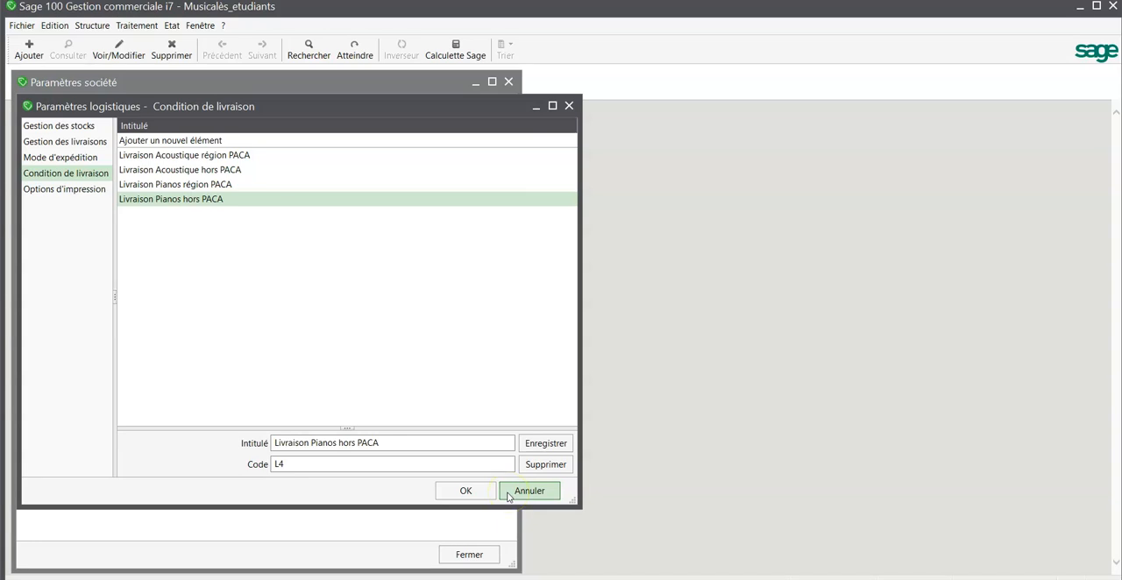
left_click(478, 492)
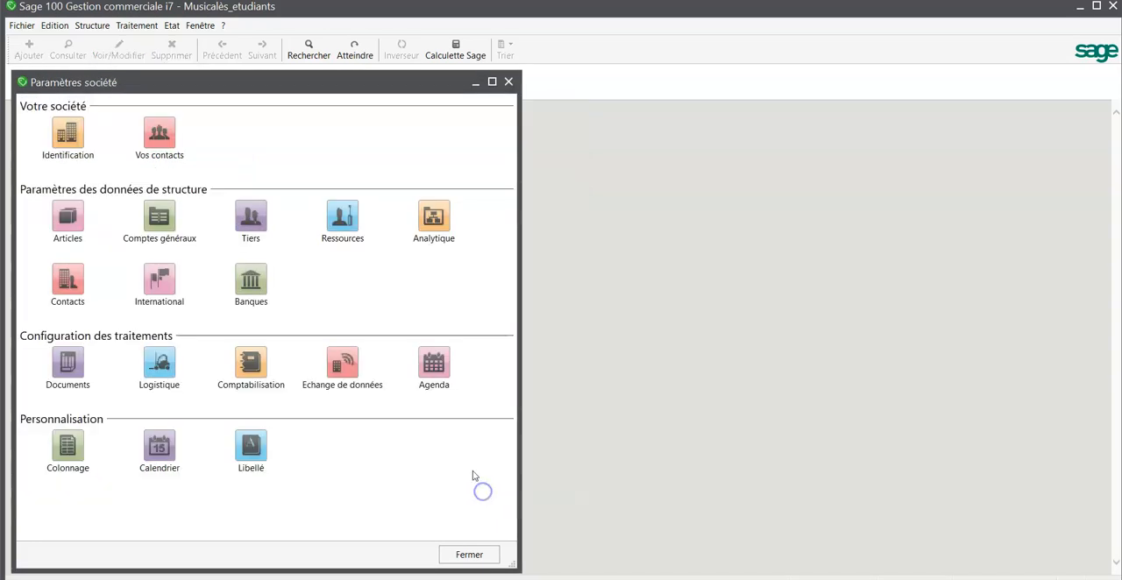
Create a new article in the article list with reference L4 and designation "Livraison autres Pianos hors PACA"
left_click(93, 25)
left_click(99, 54)
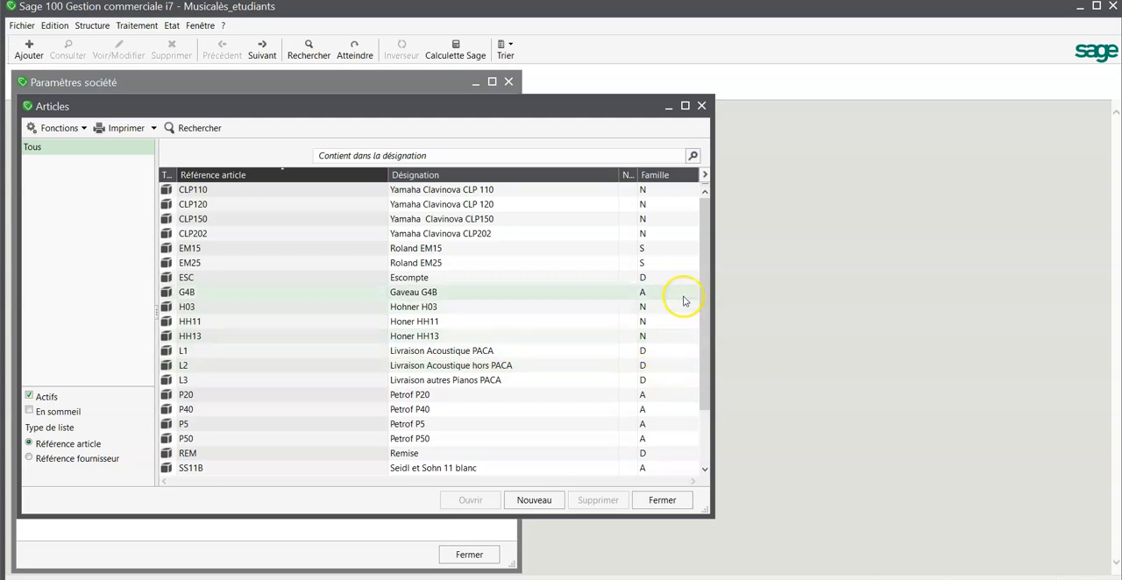
left_click_drag(706, 302, 704, 441)
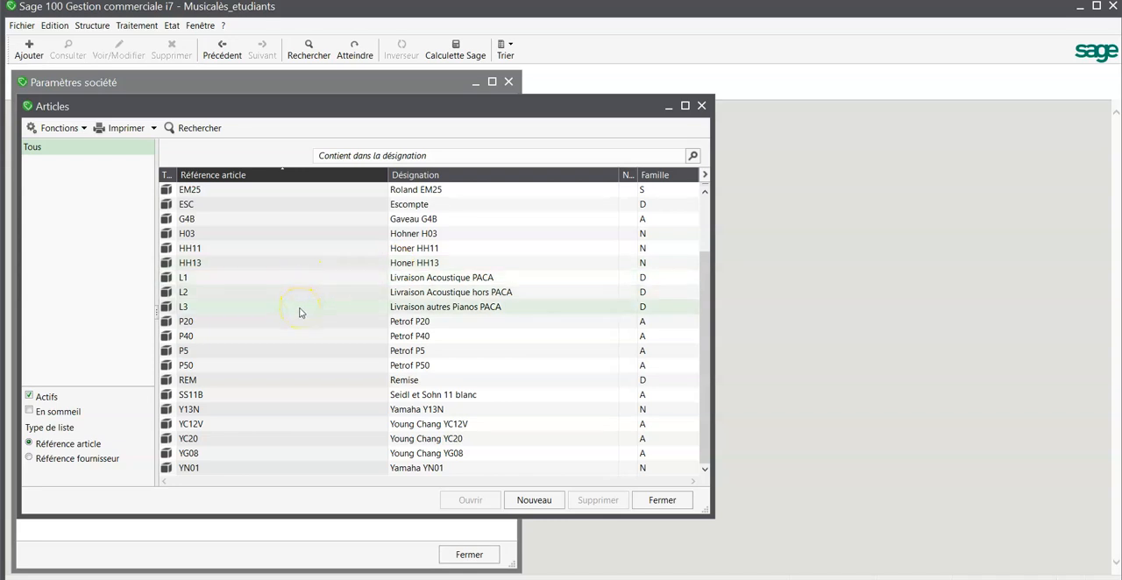
left_click(527, 504)
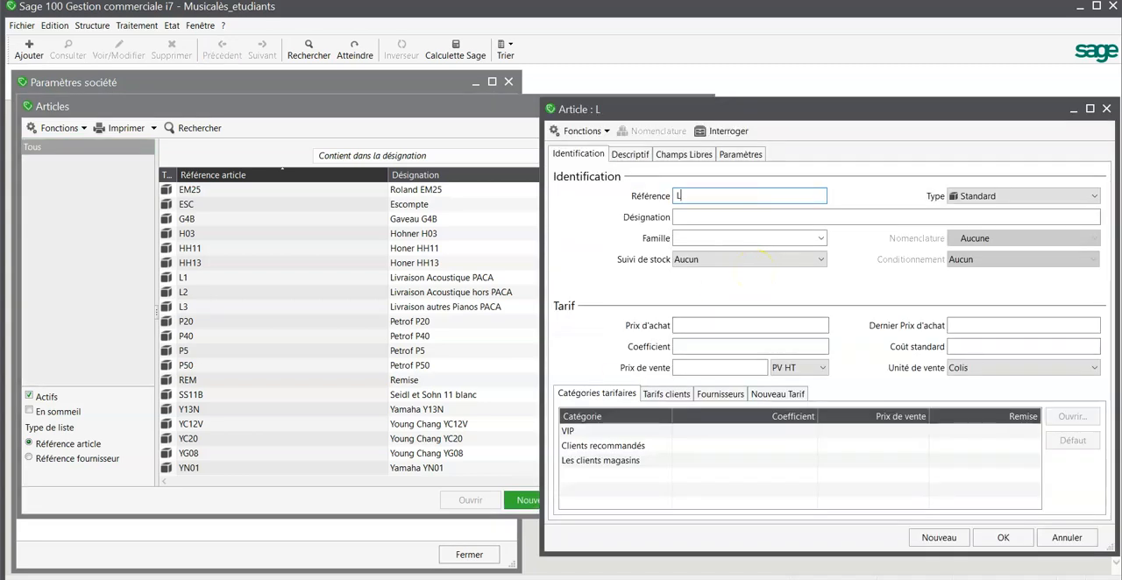
type("L4")
left_click(757, 217)
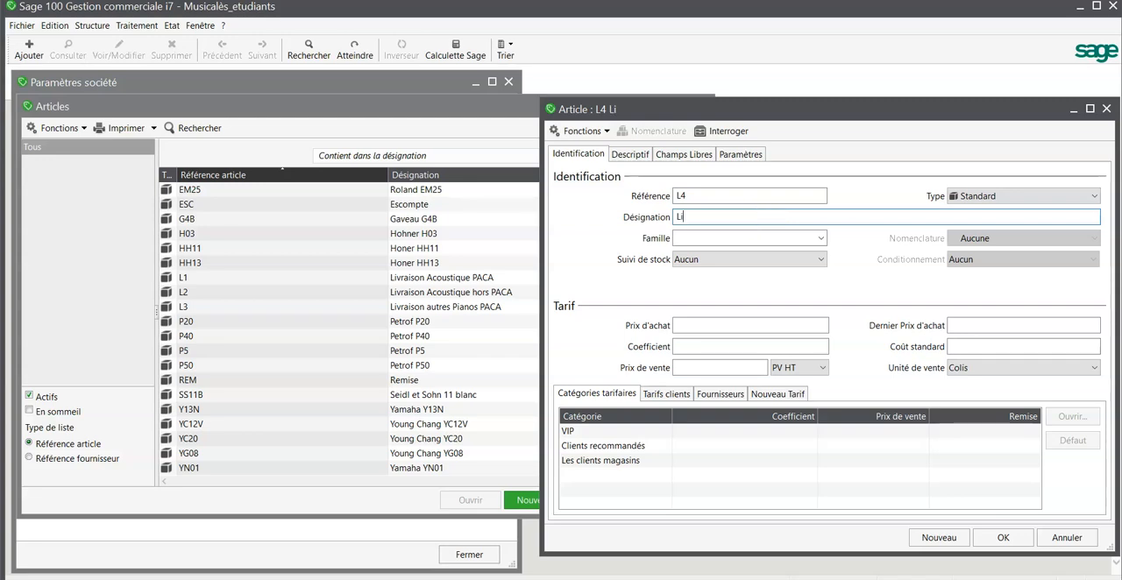
left_click(753, 217)
type("Livraio")
key("BackSpace")
type("son autres Pianos hors PACA")
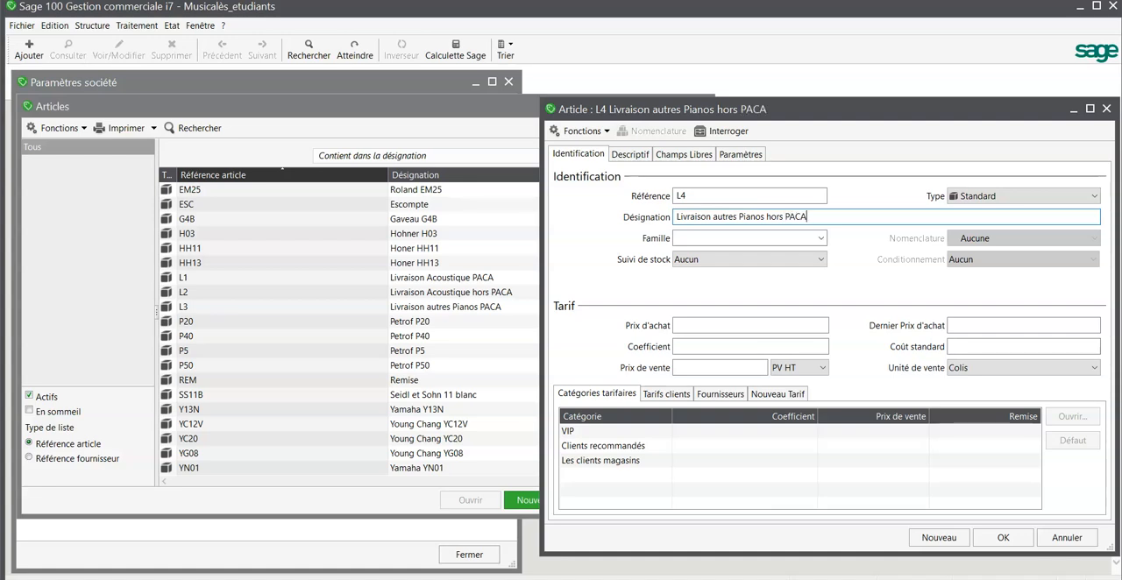
Assign article L4 to the family D Divers and set its sale price to 120 PV HT
left_click(756, 237)
left_click(822, 237)
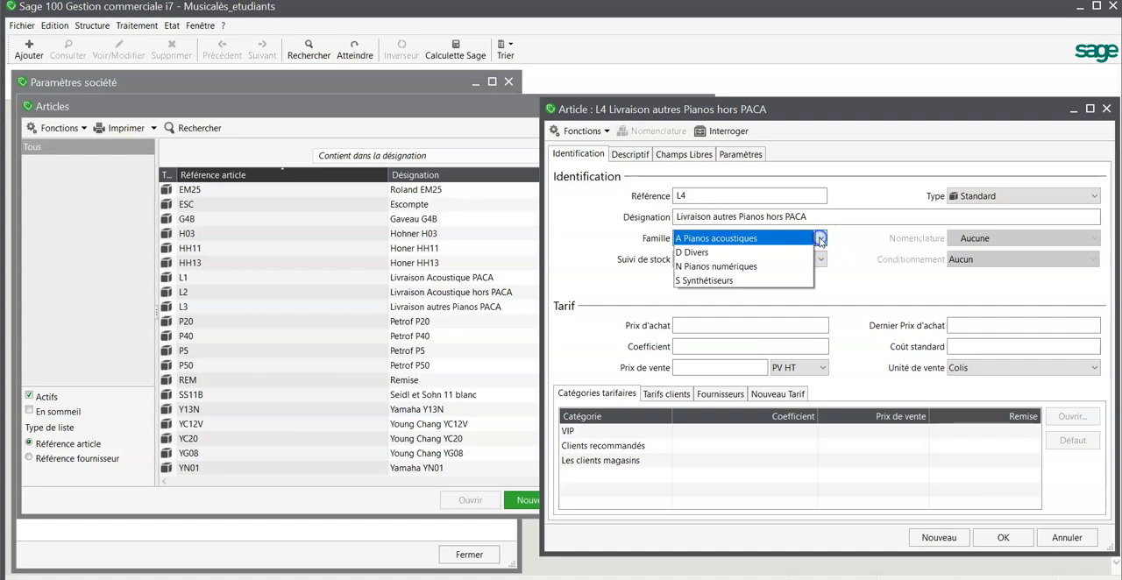
left_click(752, 259)
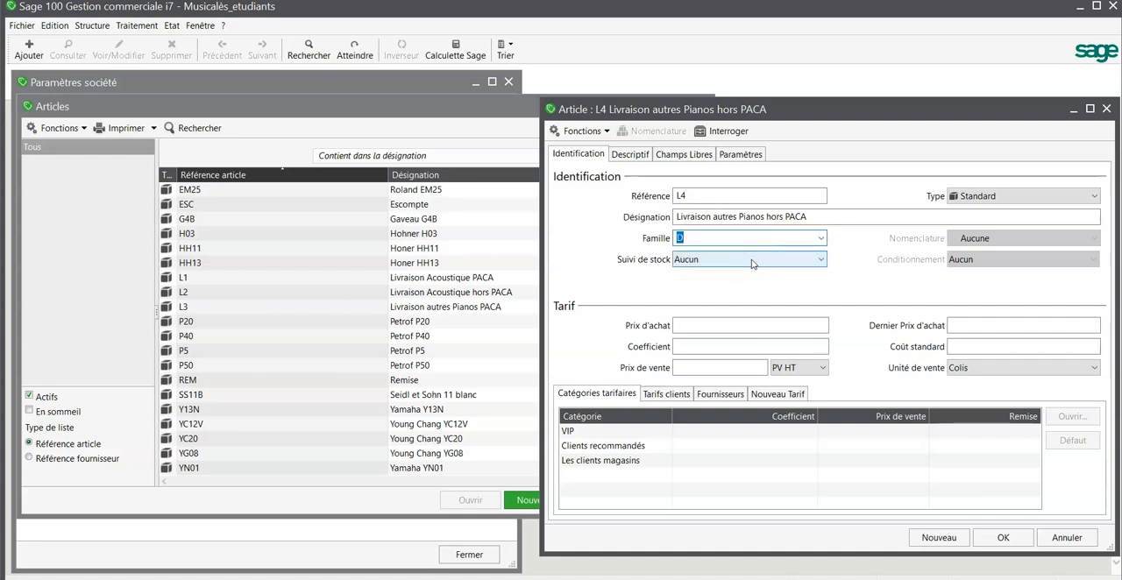
left_click(713, 369)
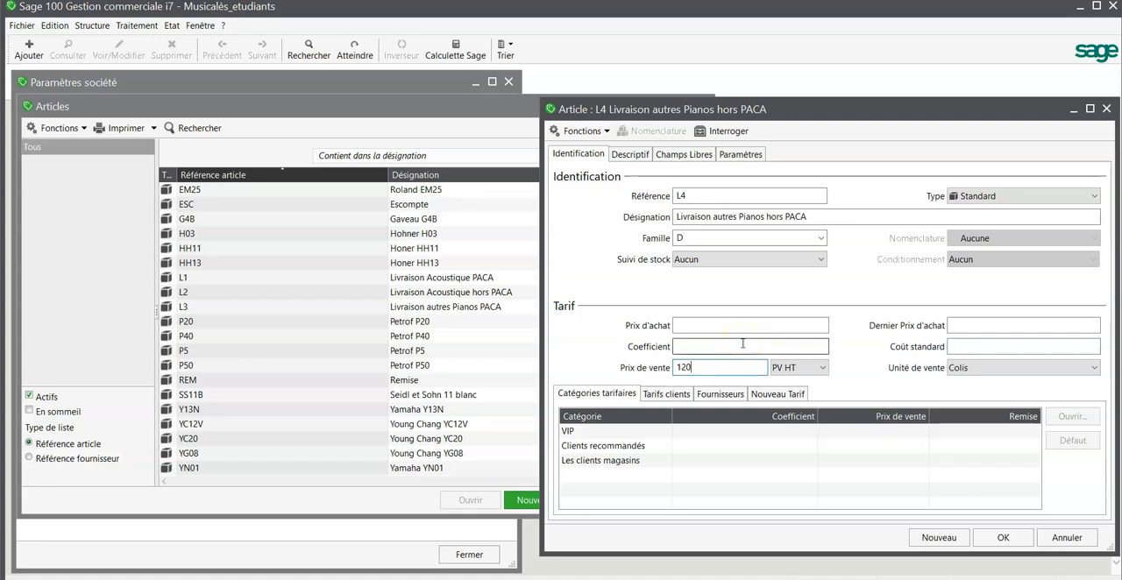
left_click(743, 344)
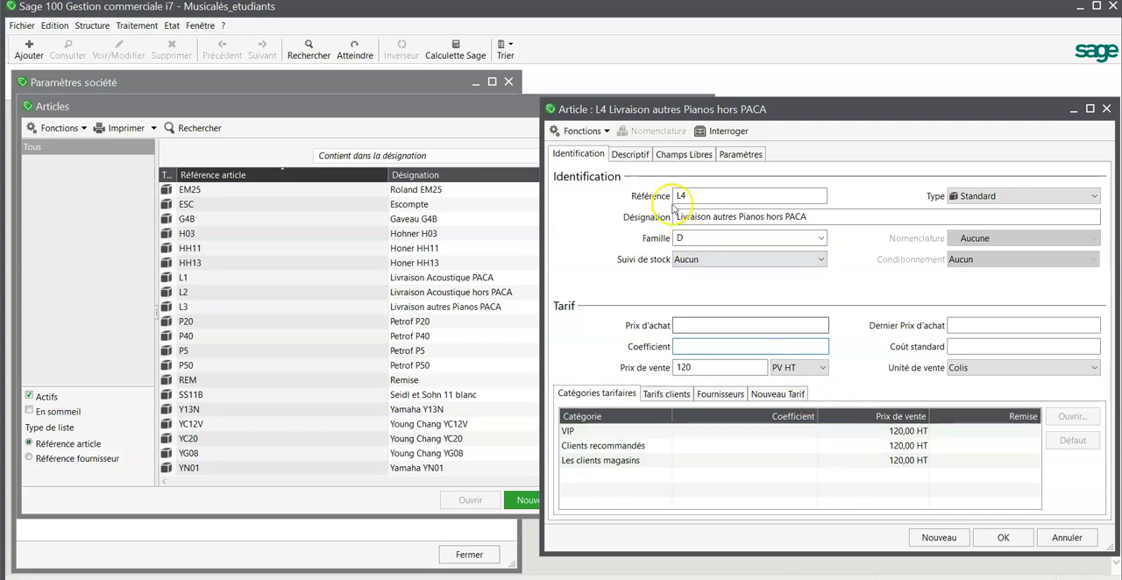
In article L4's accounting parameters, set the sales entry to general account 70800000 with tax code 1 V20
left_click(740, 154)
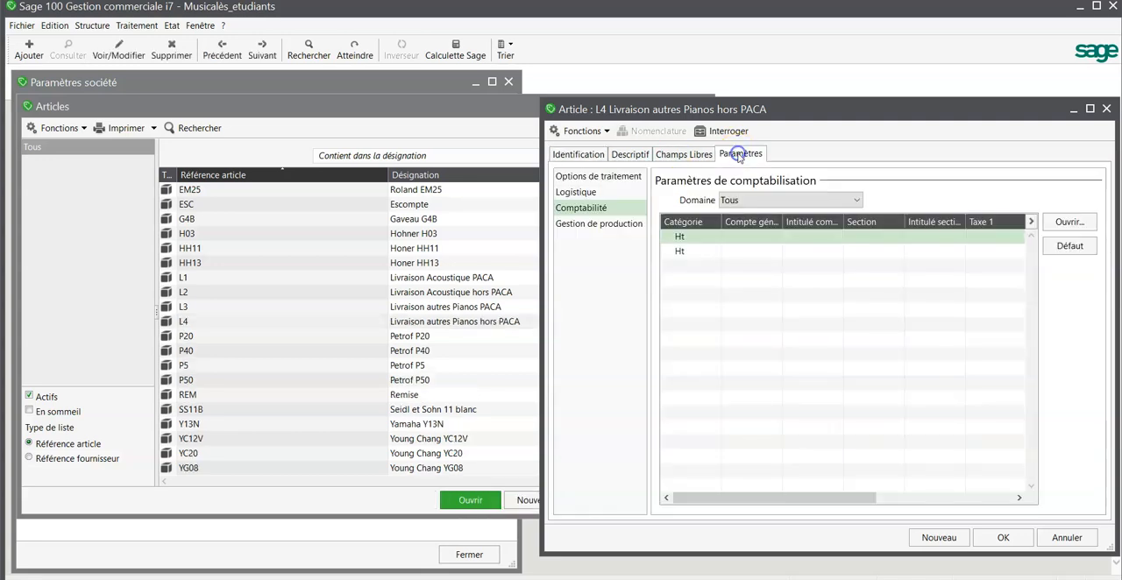
double_click(746, 238)
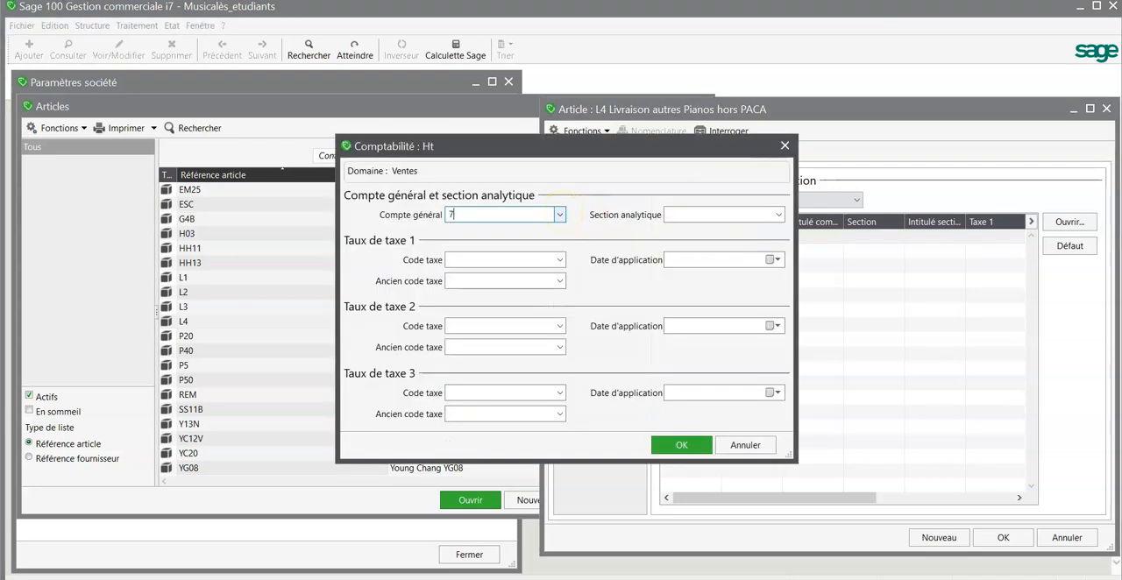
left_click(561, 214)
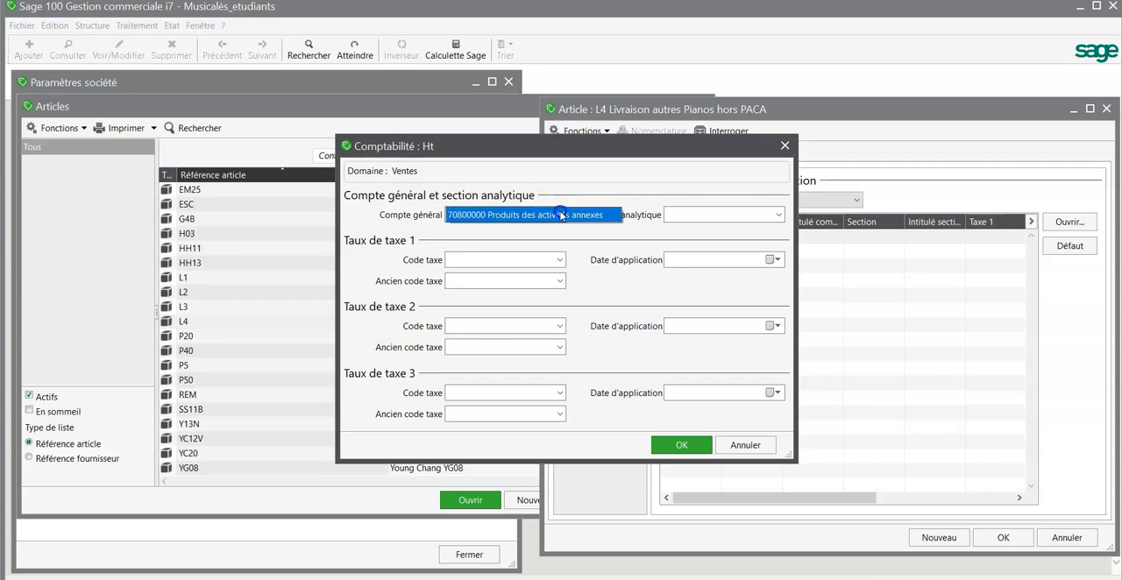
left_click(561, 215)
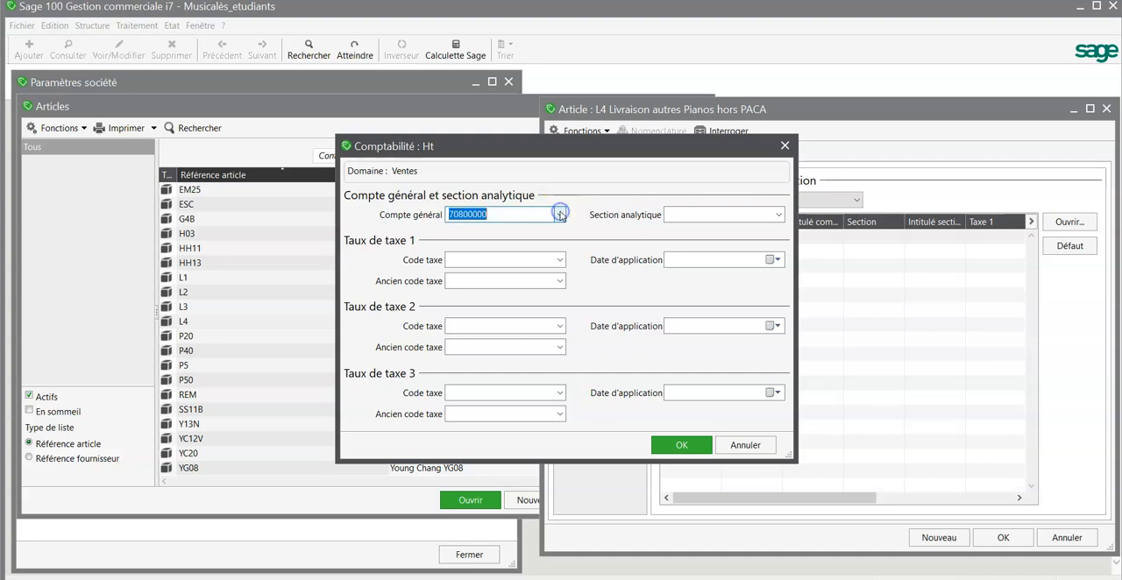
left_click(560, 261)
key("BackSpace")
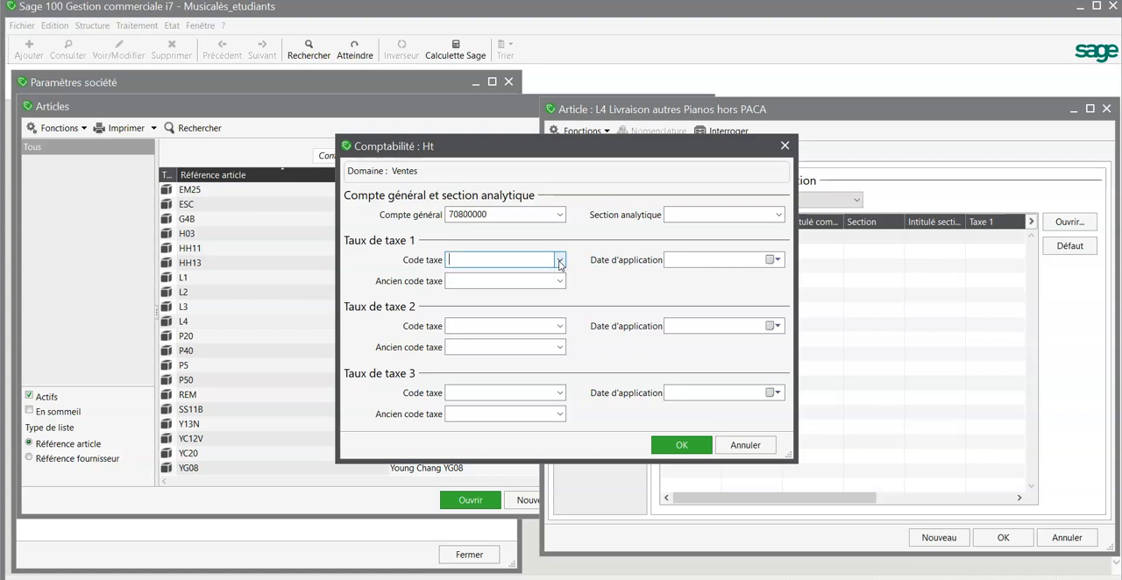
left_click(560, 260)
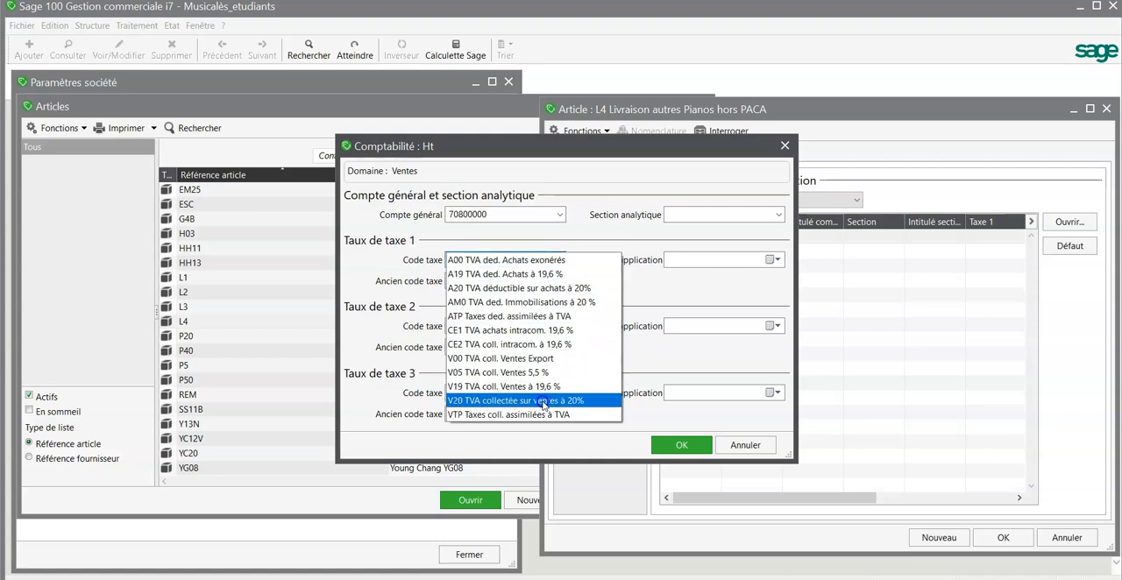
left_click(543, 402)
left_click(682, 445)
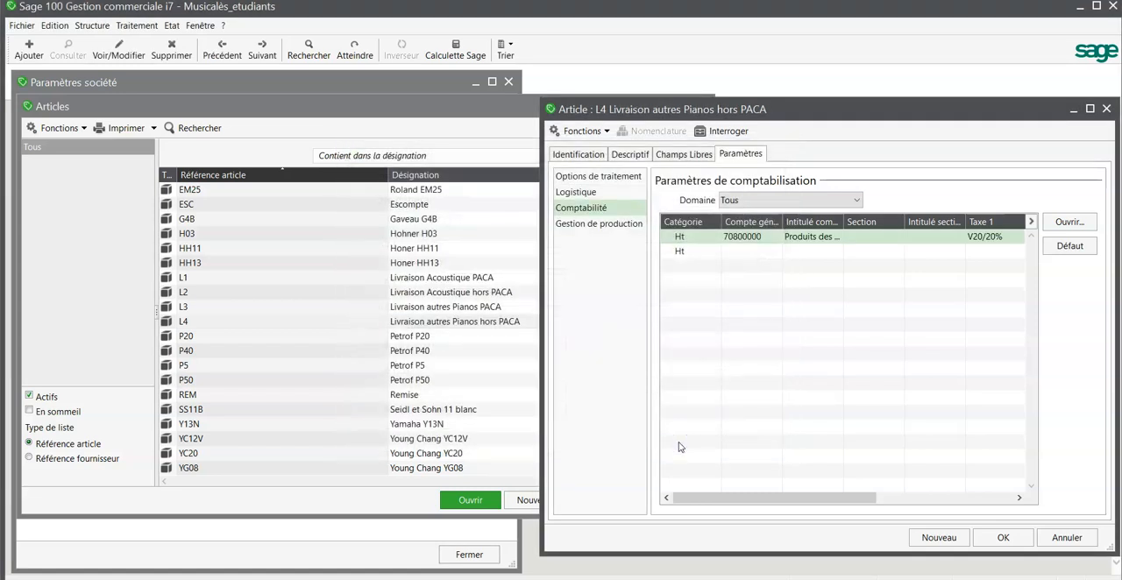
Set the article's purchases accounting entry to general account 62400000 with tax code 1 A20, and save the article
left_click(745, 254)
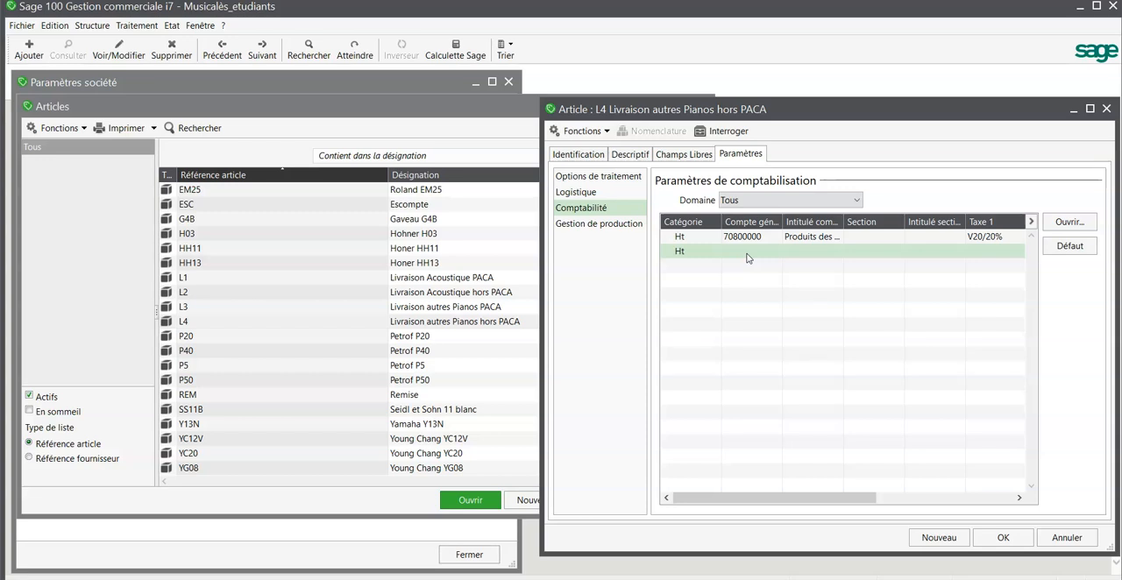
double_click(747, 258)
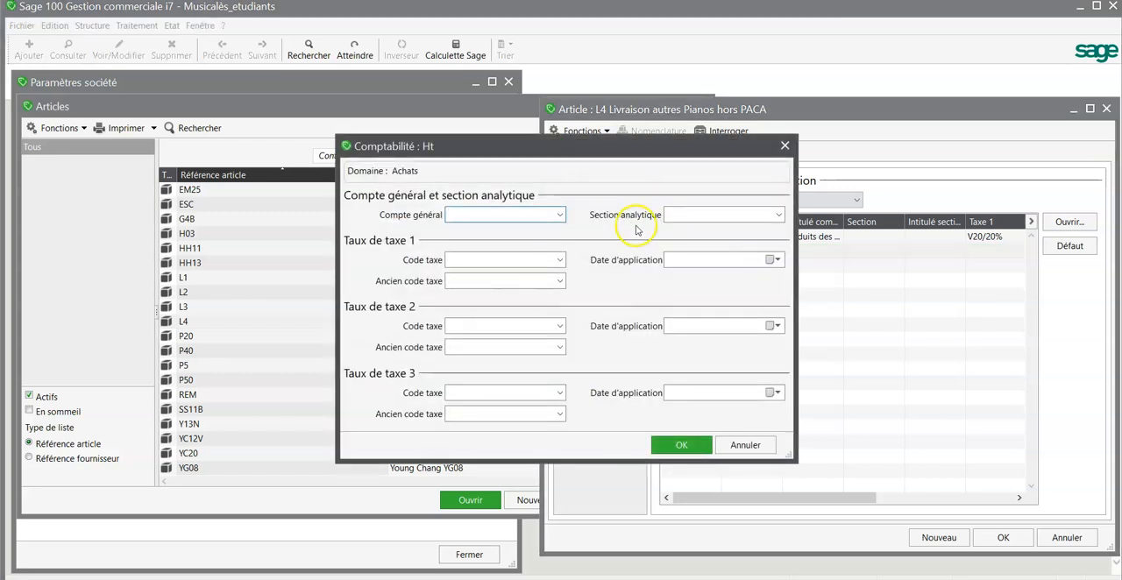
type("624")
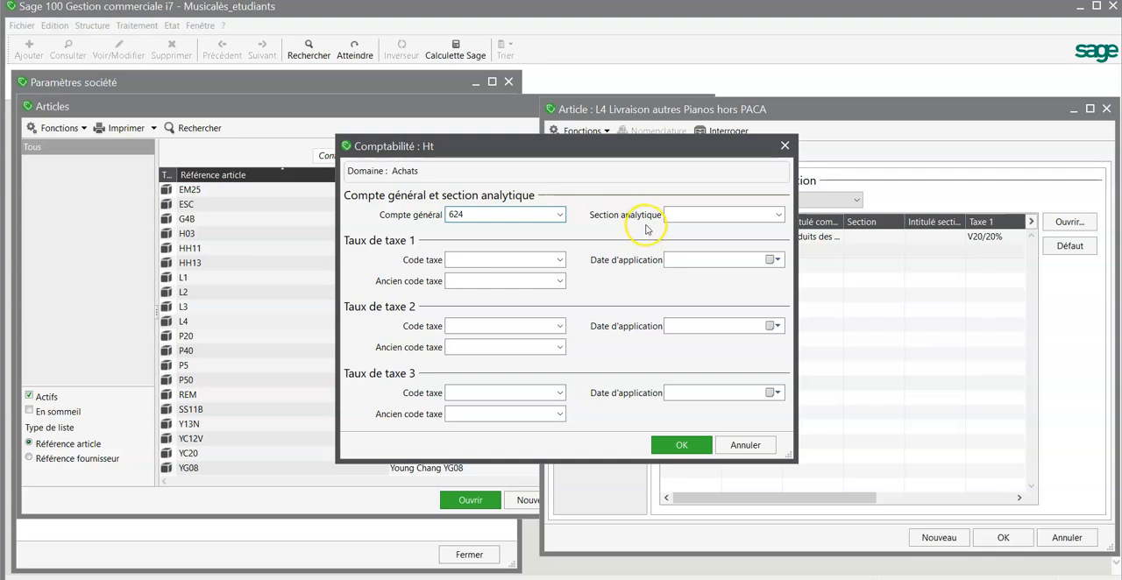
left_click(562, 216)
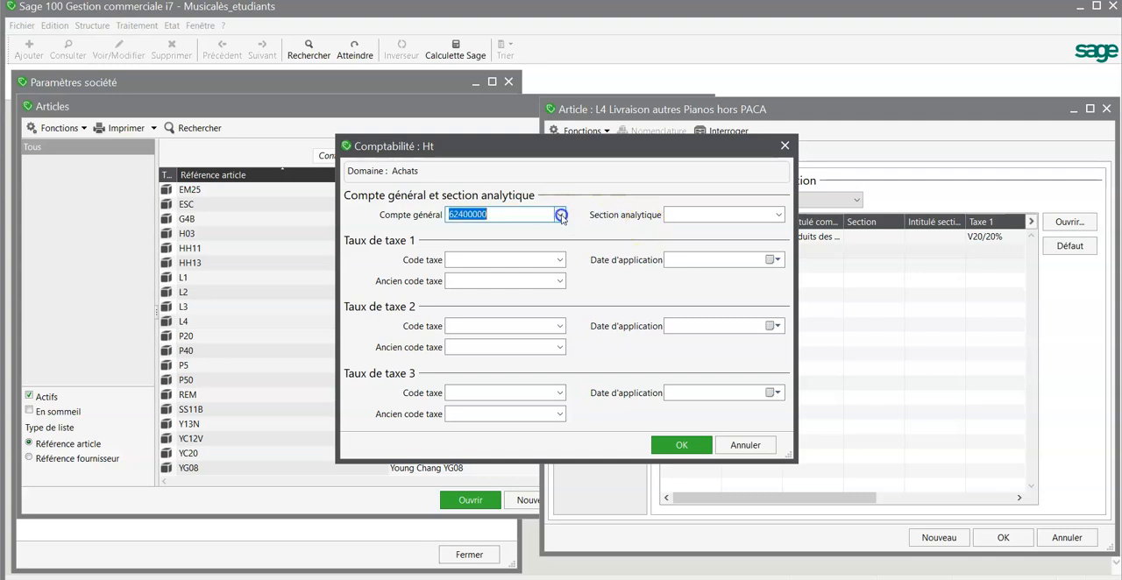
left_click(556, 260)
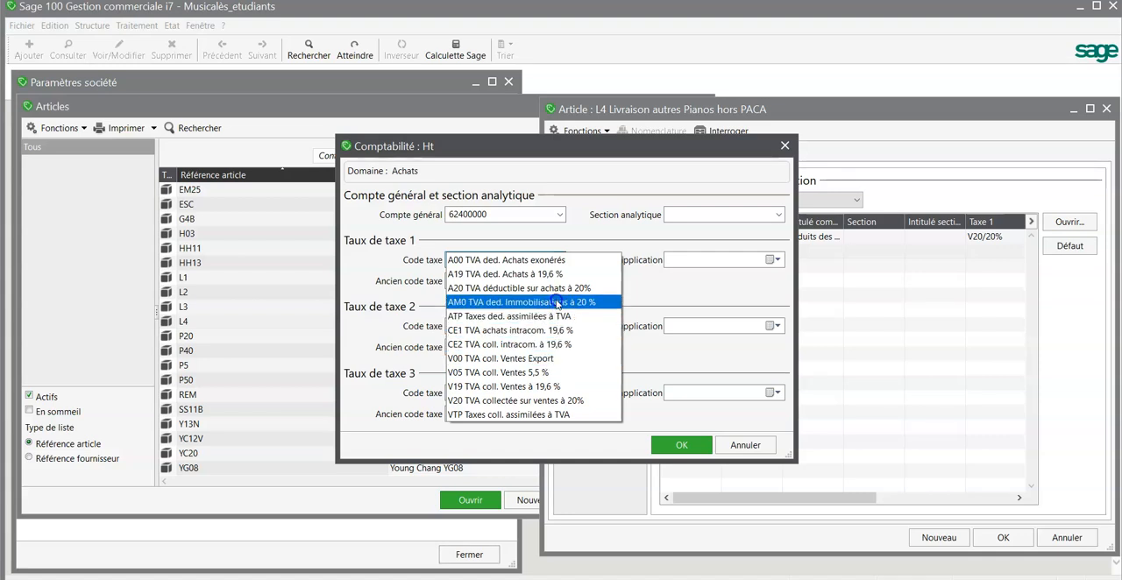
left_click(559, 290)
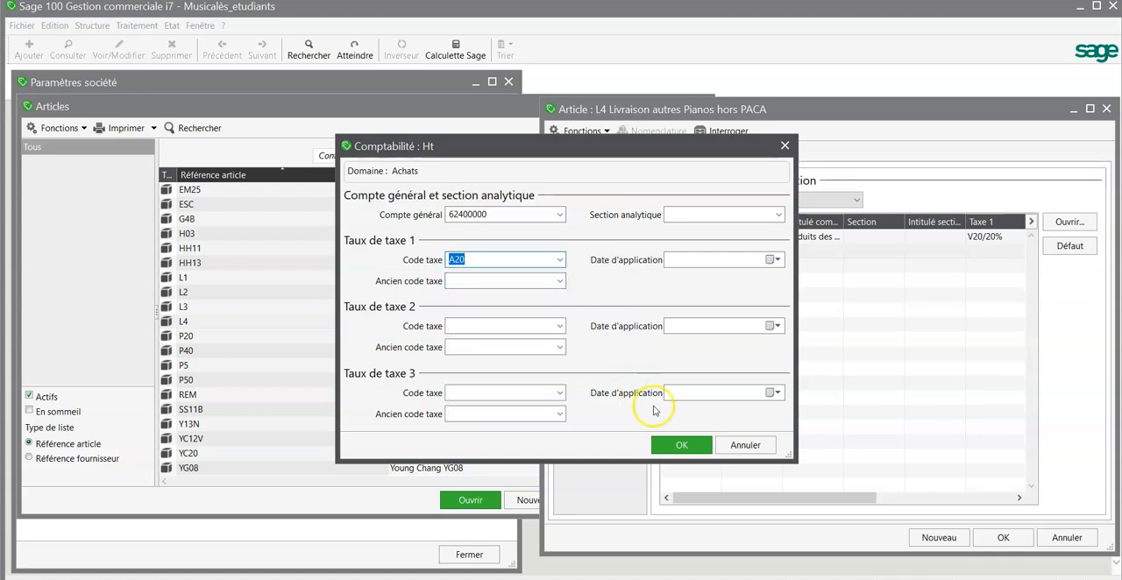
left_click(669, 449)
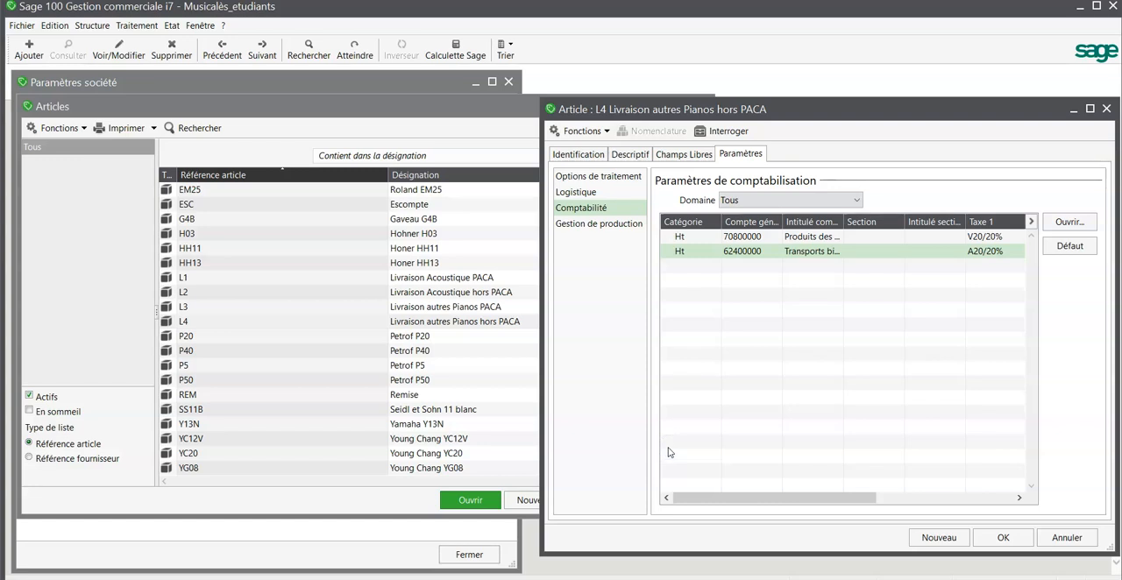
left_click(999, 537)
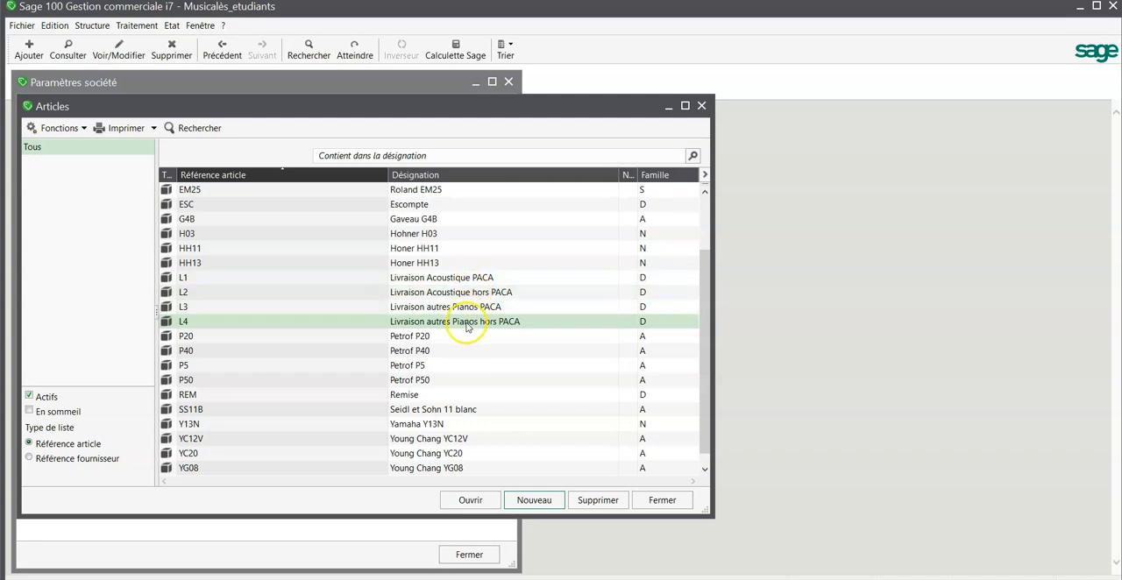
Close the article list and company settings, and open the "A comptabiliser" invoice from the Facture sales documents
left_click(662, 500)
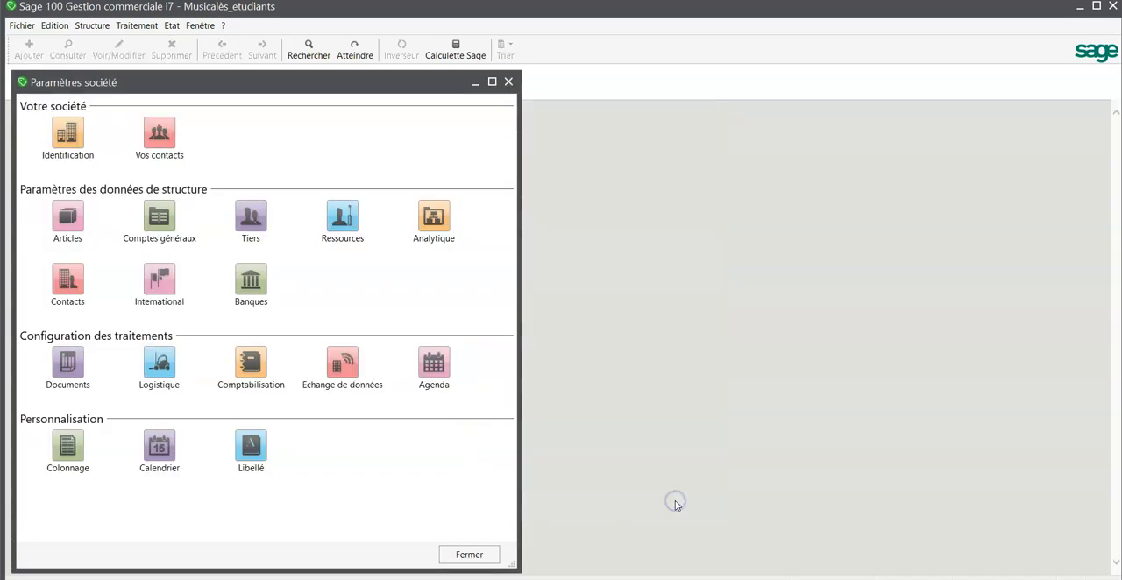
left_click(507, 83)
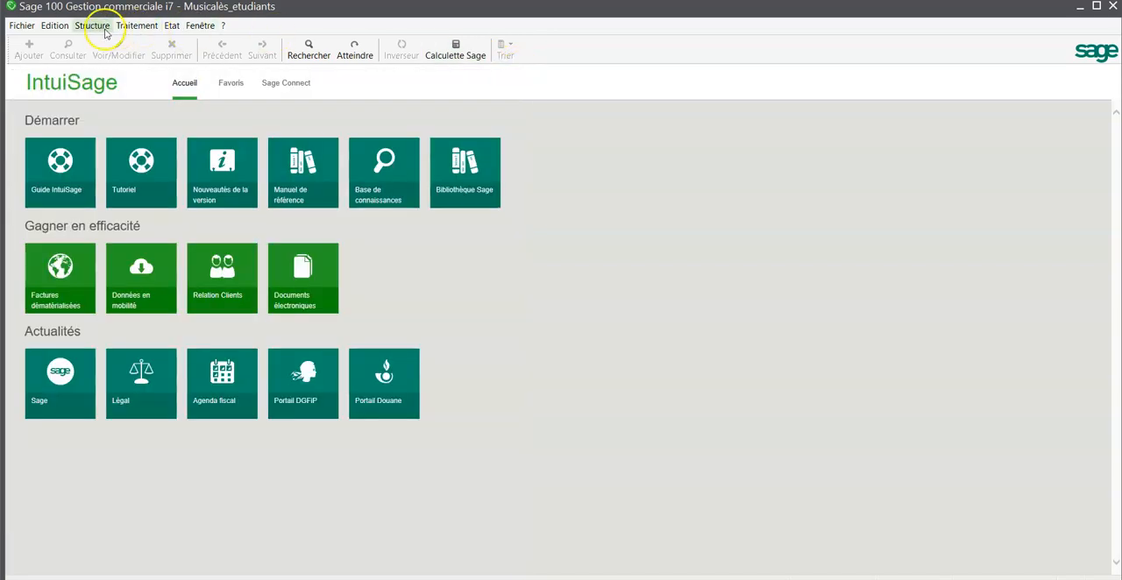
left_click(146, 26)
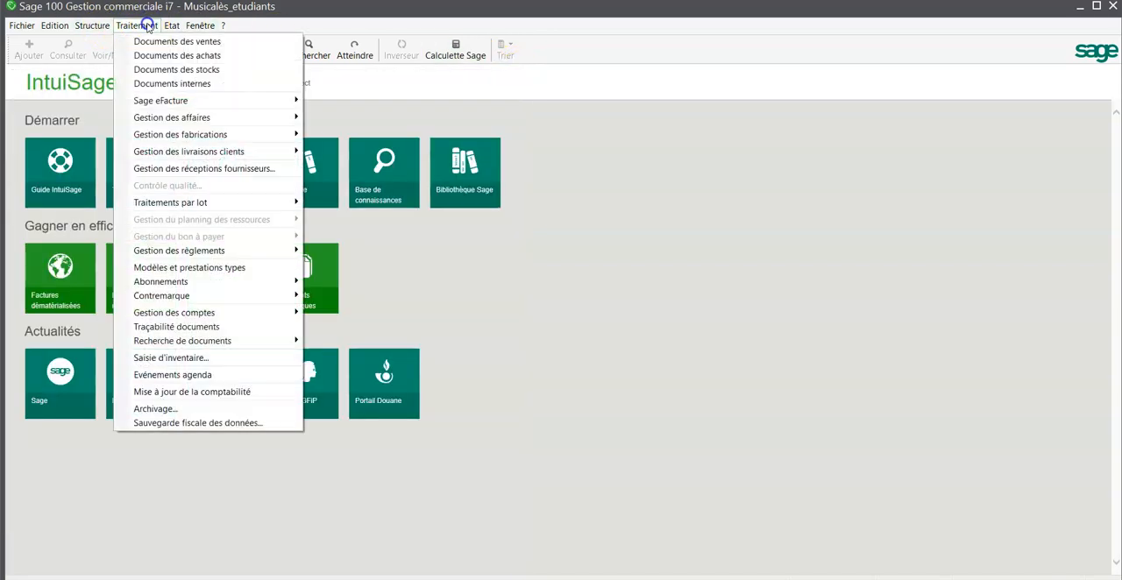
left_click(151, 42)
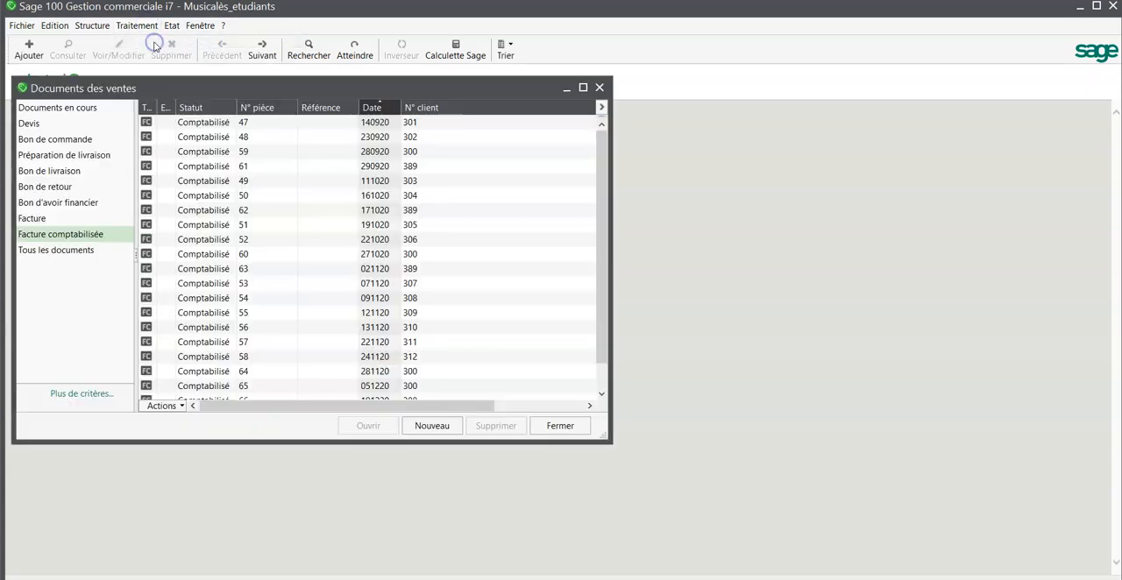
left_click(74, 219)
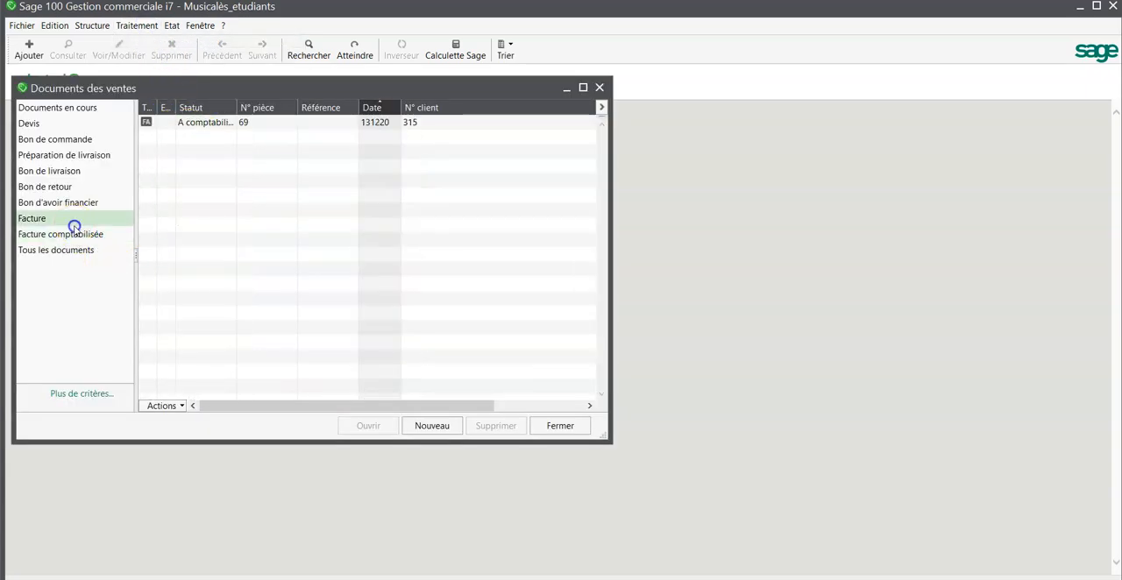
double_click(219, 123)
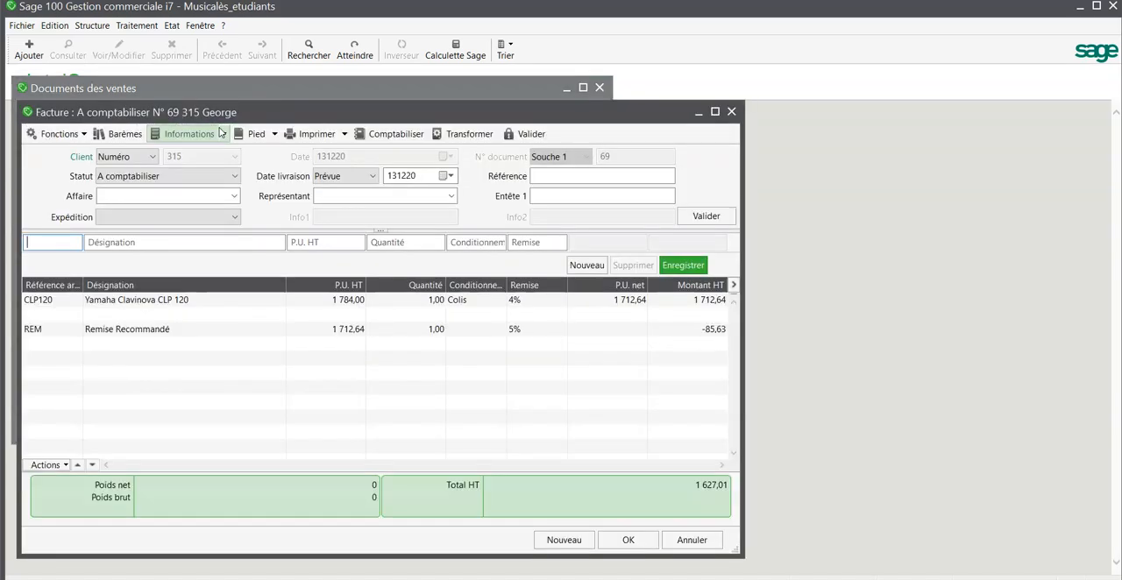
Look up the reference of the delivery article for other pianos outside PACA in the article list, and return to the invoice
left_click(70, 244)
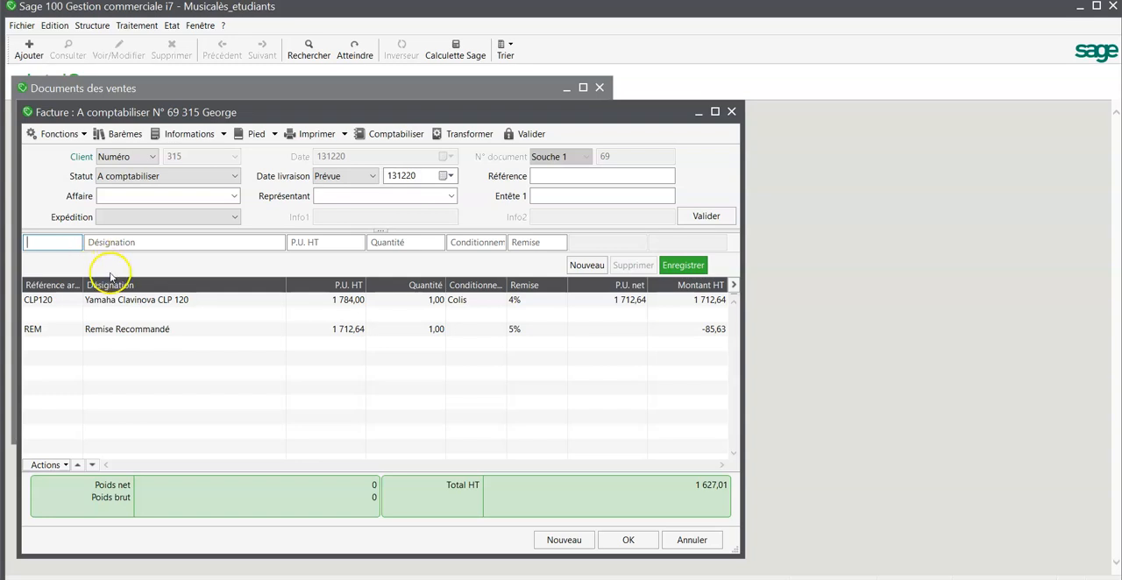
left_click(104, 301)
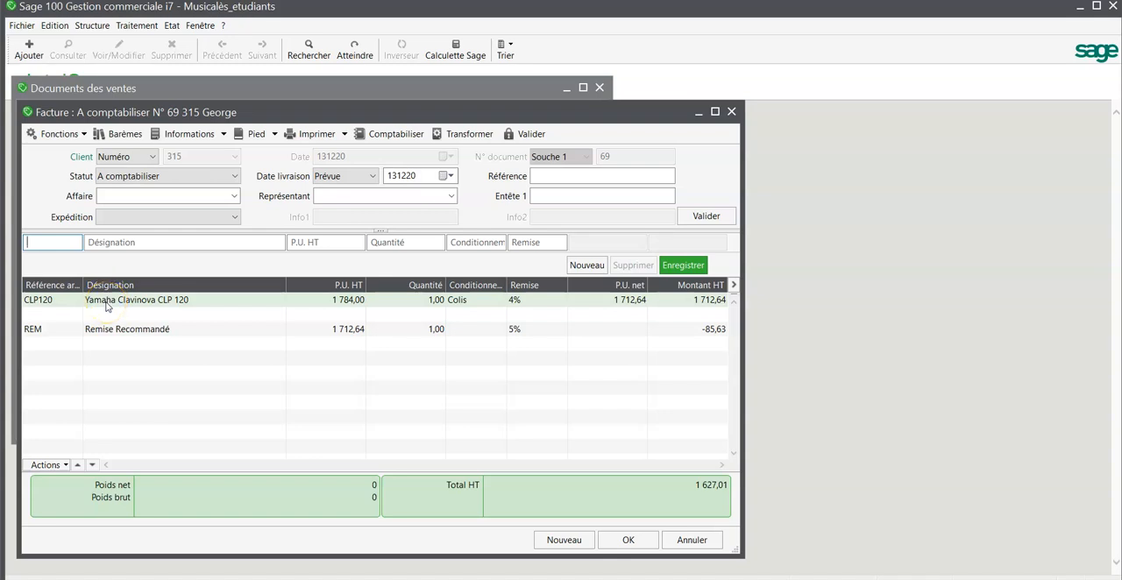
left_click(93, 25)
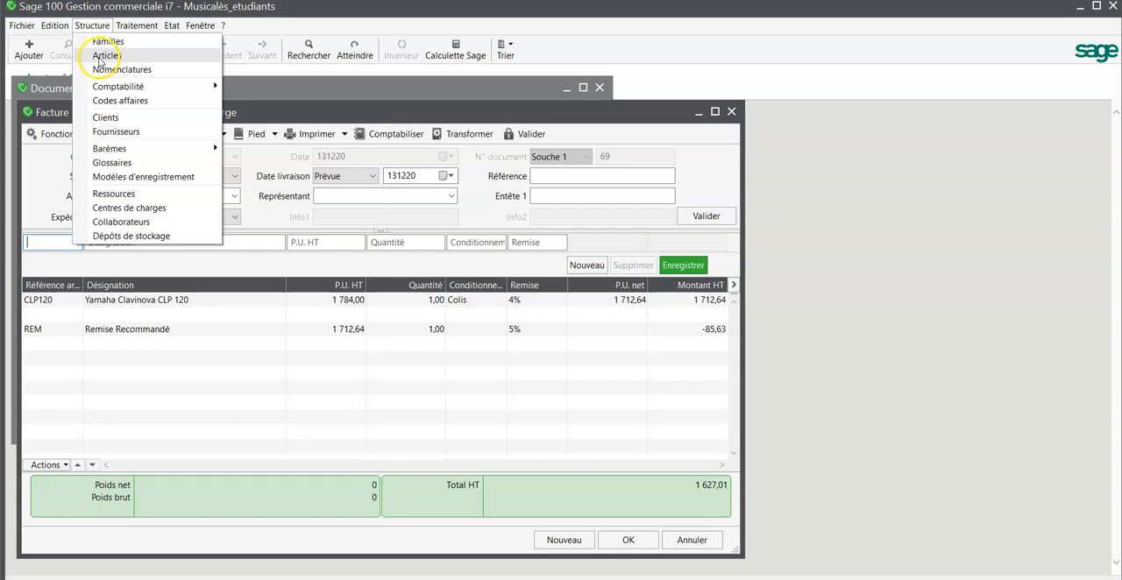
left_click(103, 56)
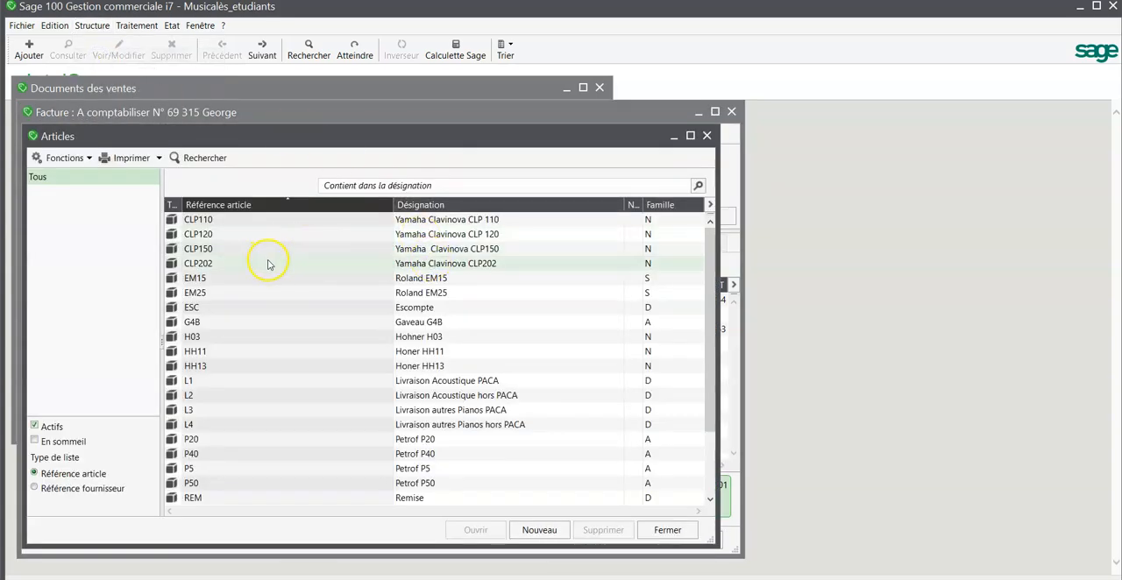
left_click(708, 136)
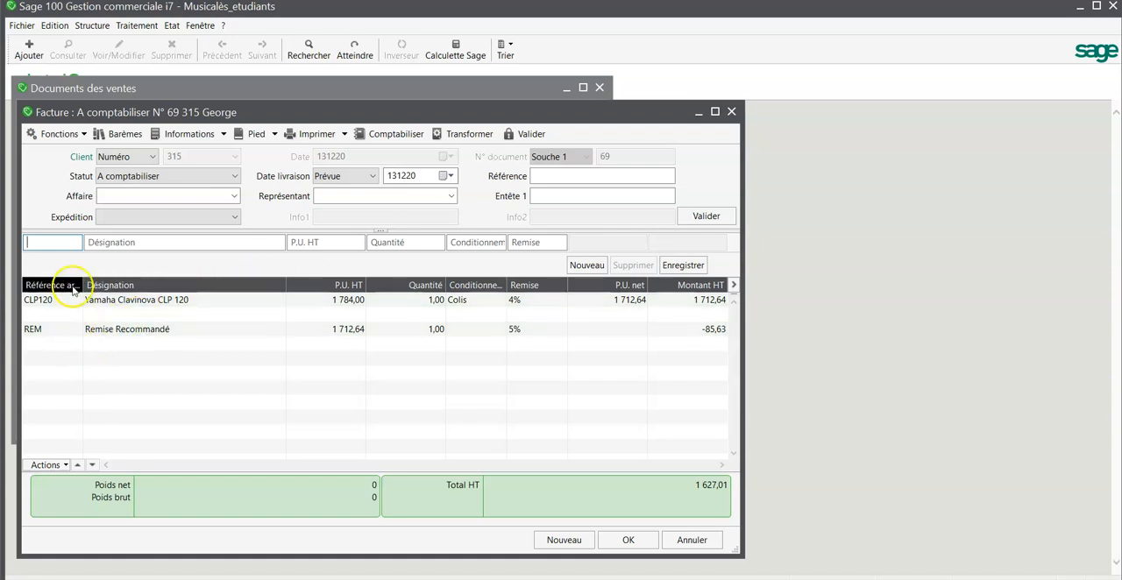
Add a line for article L4, Livraison autres Pianos hors PACA, quantity 1 at 120 HT, and validate the invoice
type("L")
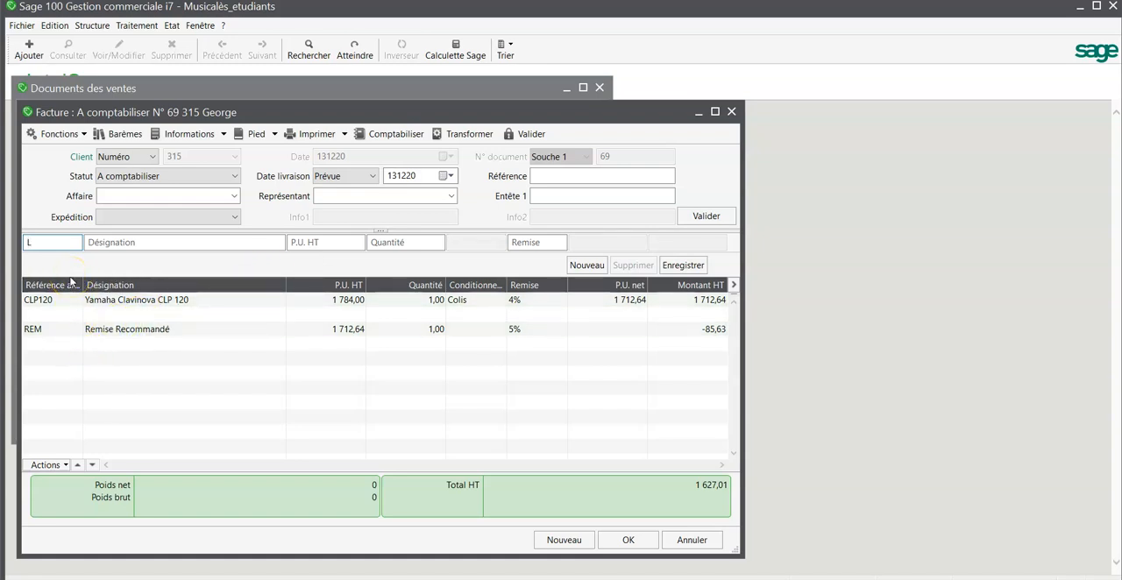
type("4")
key("Tab")
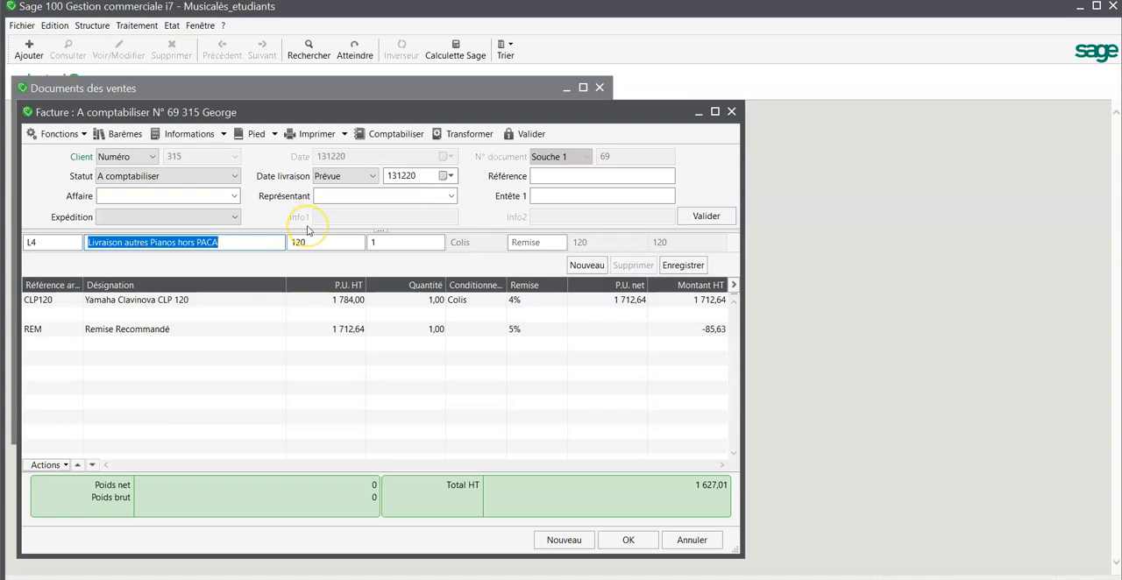
key("Return")
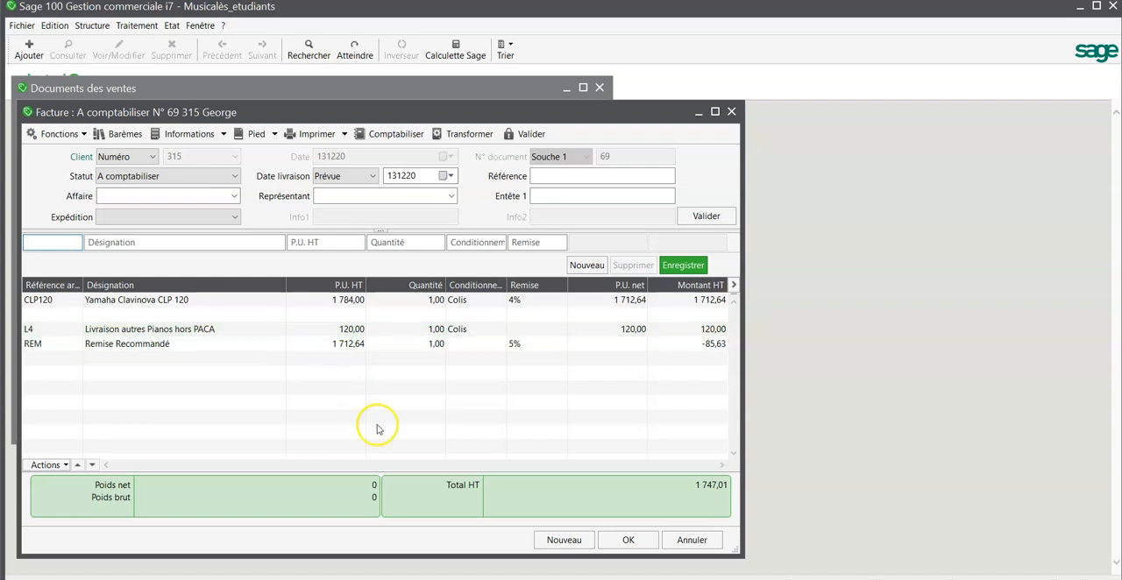
left_click(628, 541)
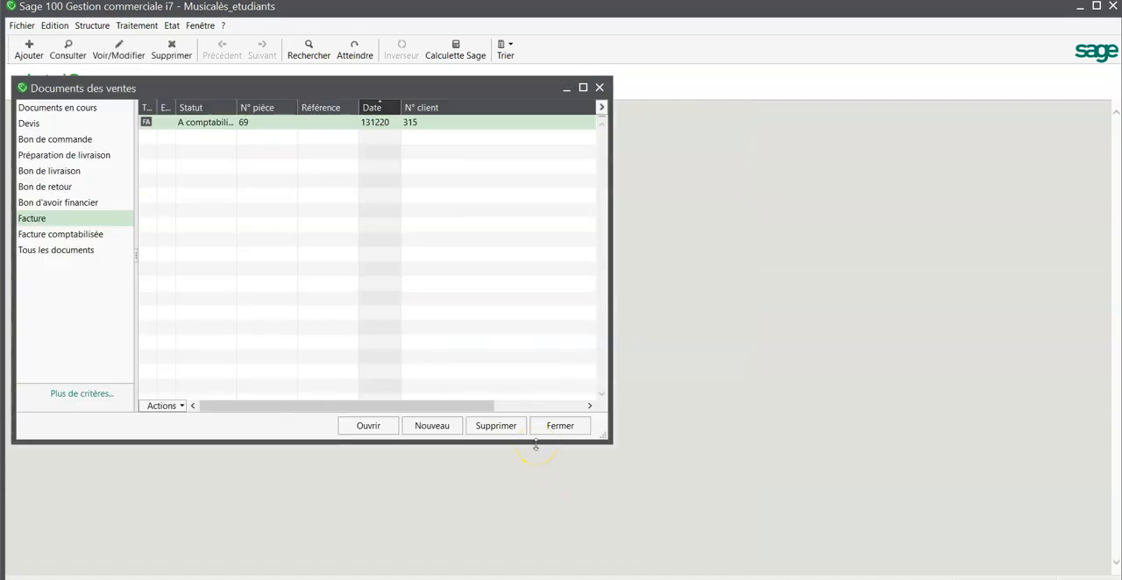
Check the posted invoices under Facture comptabilisée, and close the sales documents list
left_click(417, 279)
left_click(103, 236)
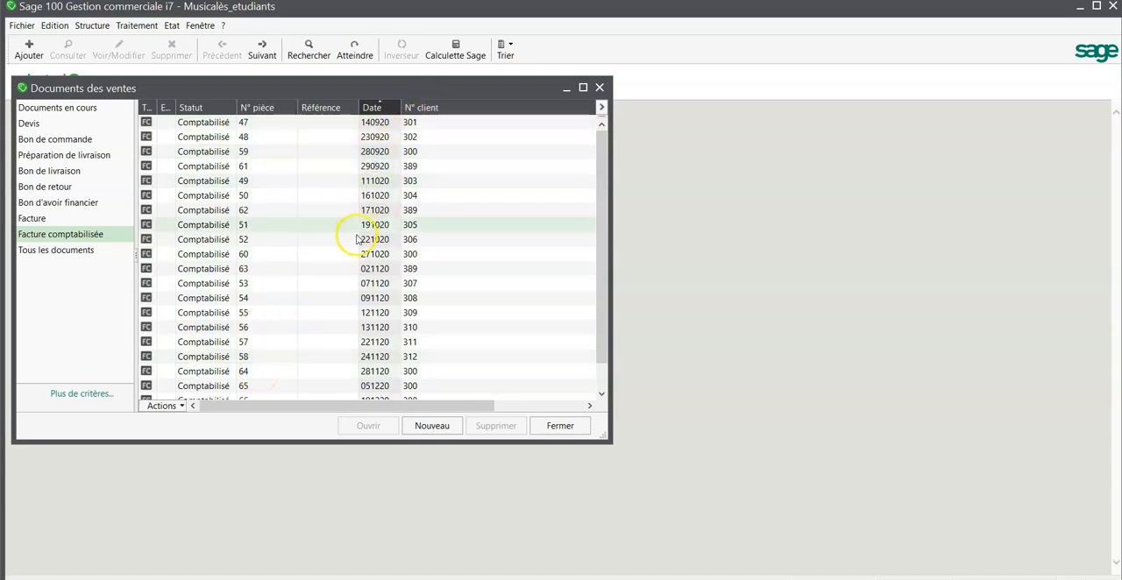
left_click(556, 427)
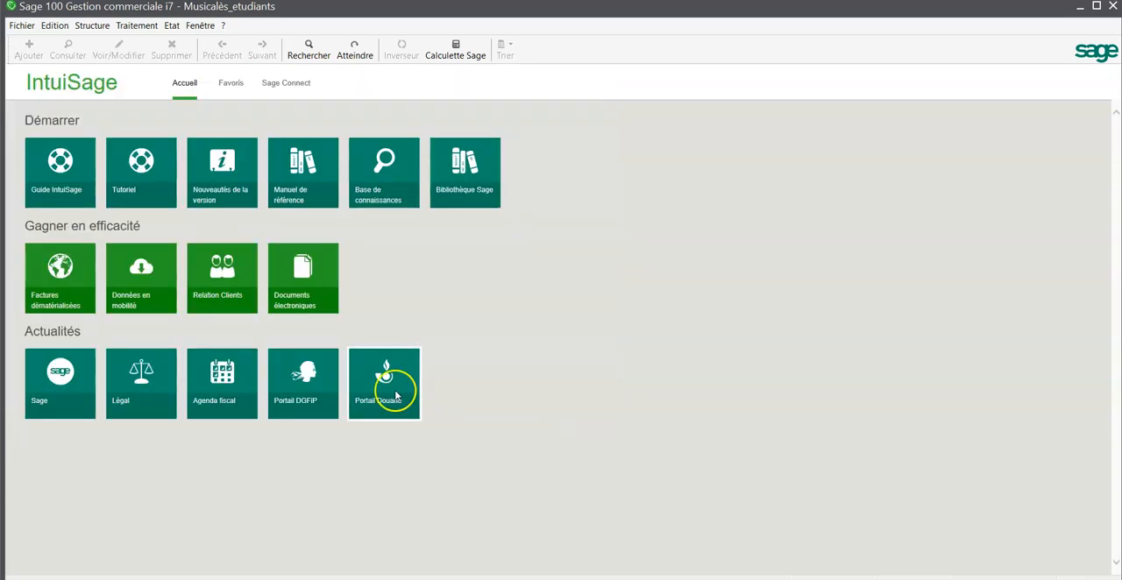